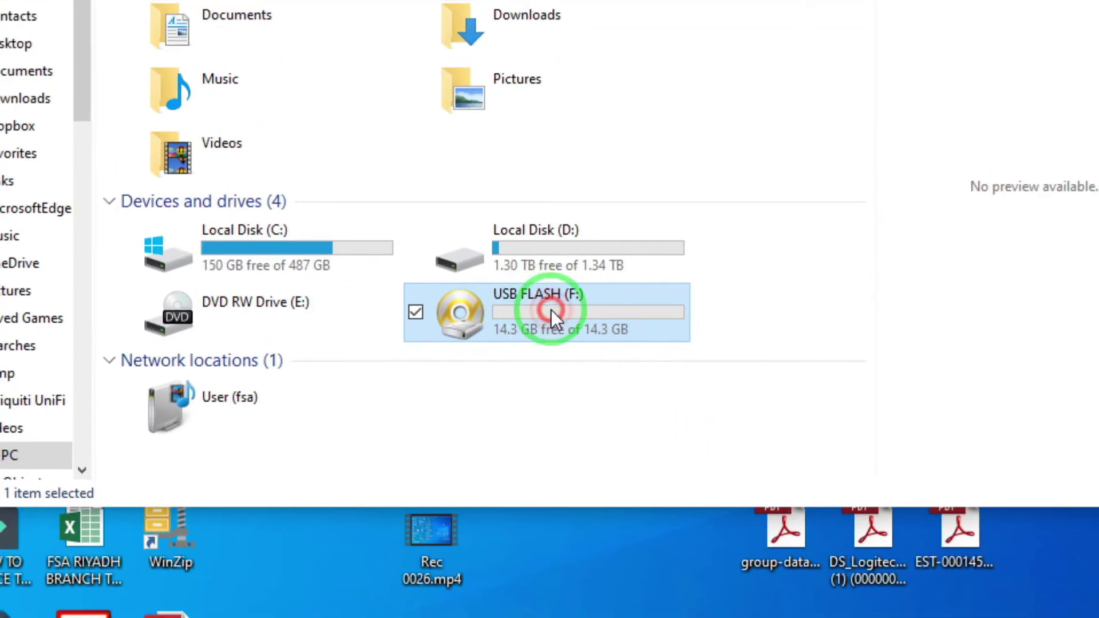
Step: Examine the contents of the emojis folder on the USB FLASH (F:) drive and return to the drive's root
left_click(543, 304)
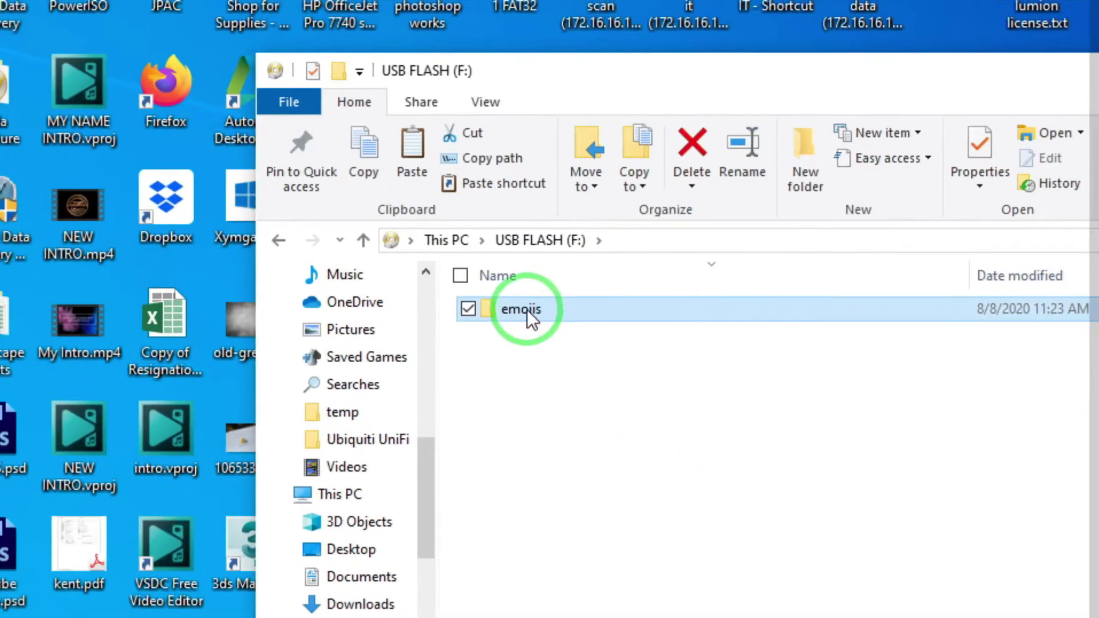
double_click(567, 310)
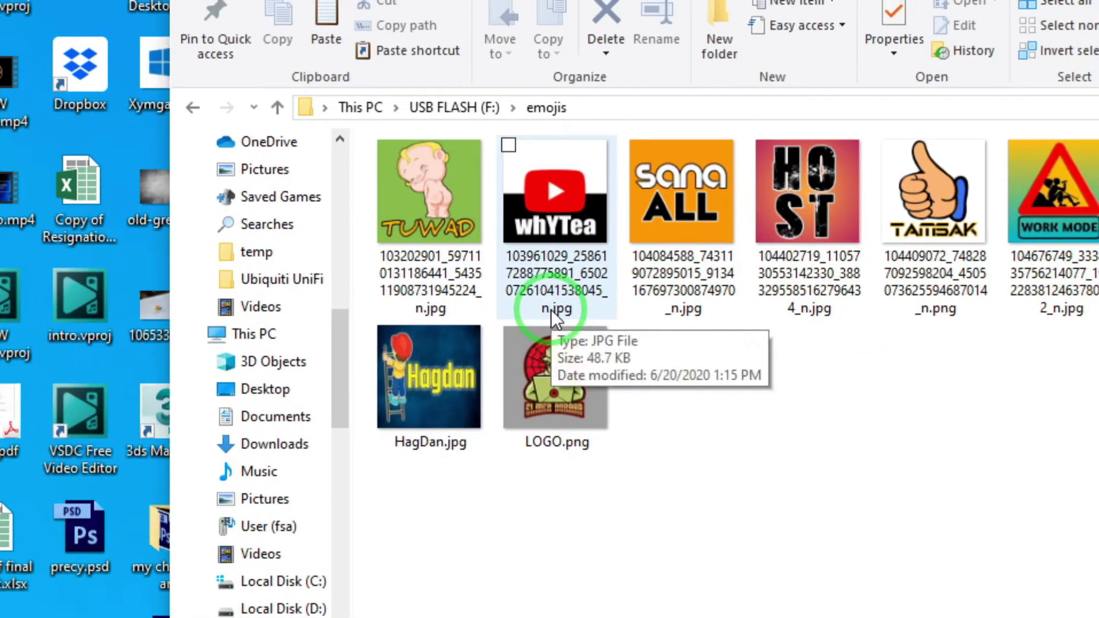
left_click(193, 107)
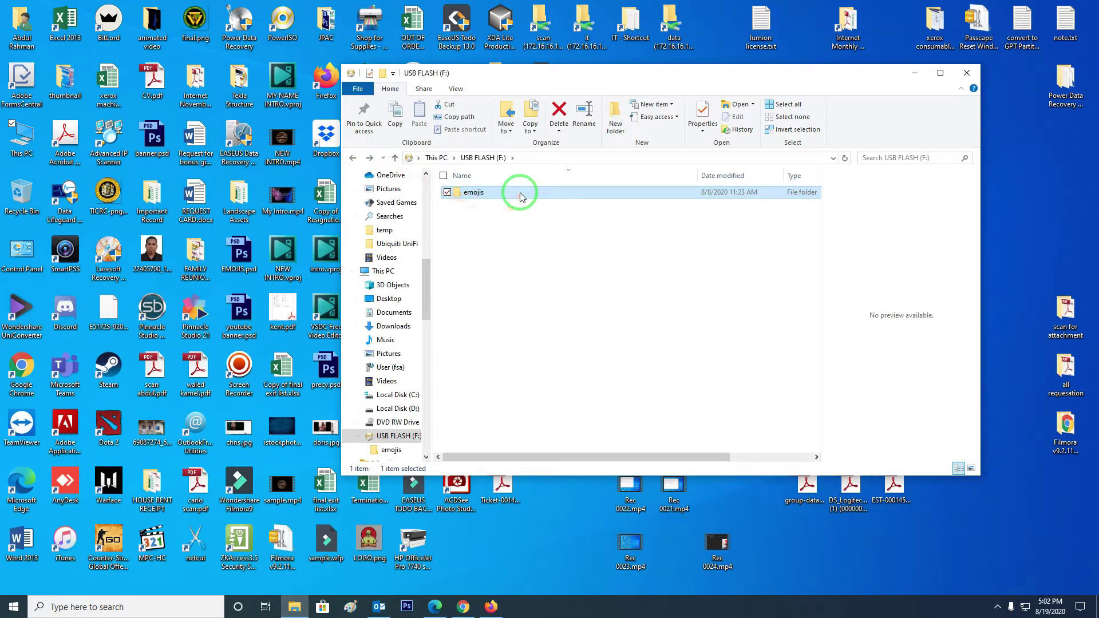
Step: Permanently delete the emojis folder from the USB FLASH (F:) drive
right_click(510, 195)
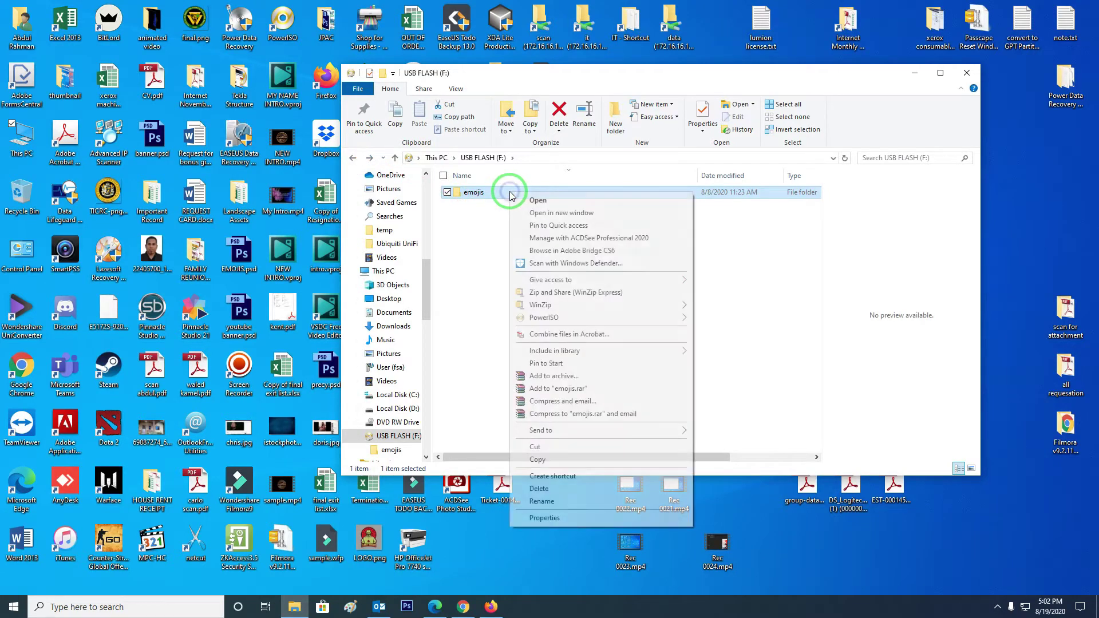
left_click(511, 195)
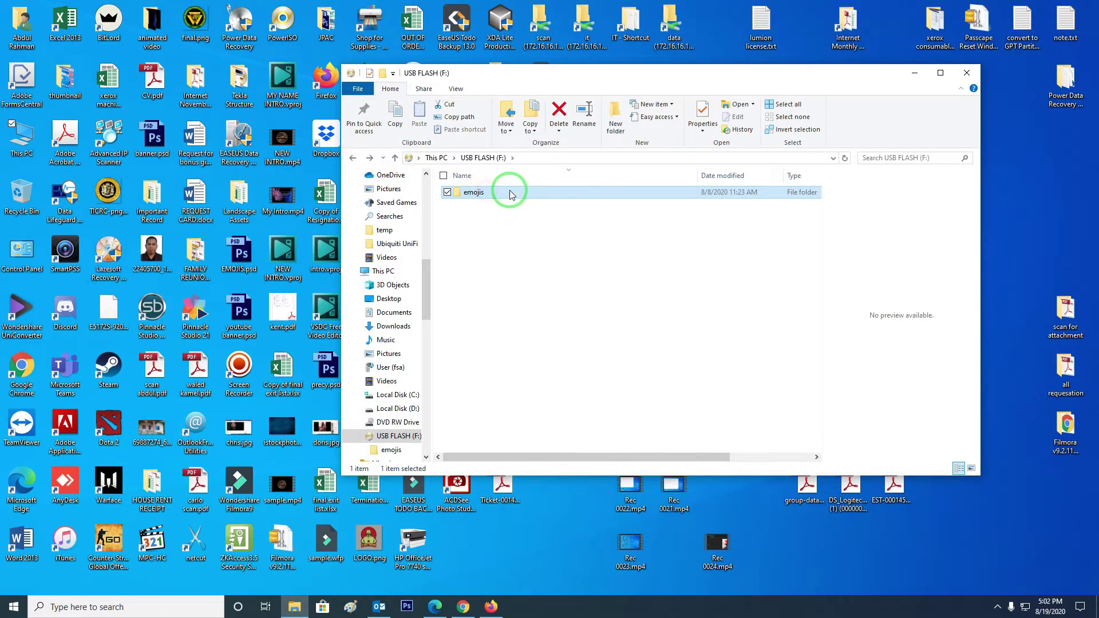
right_click(511, 191)
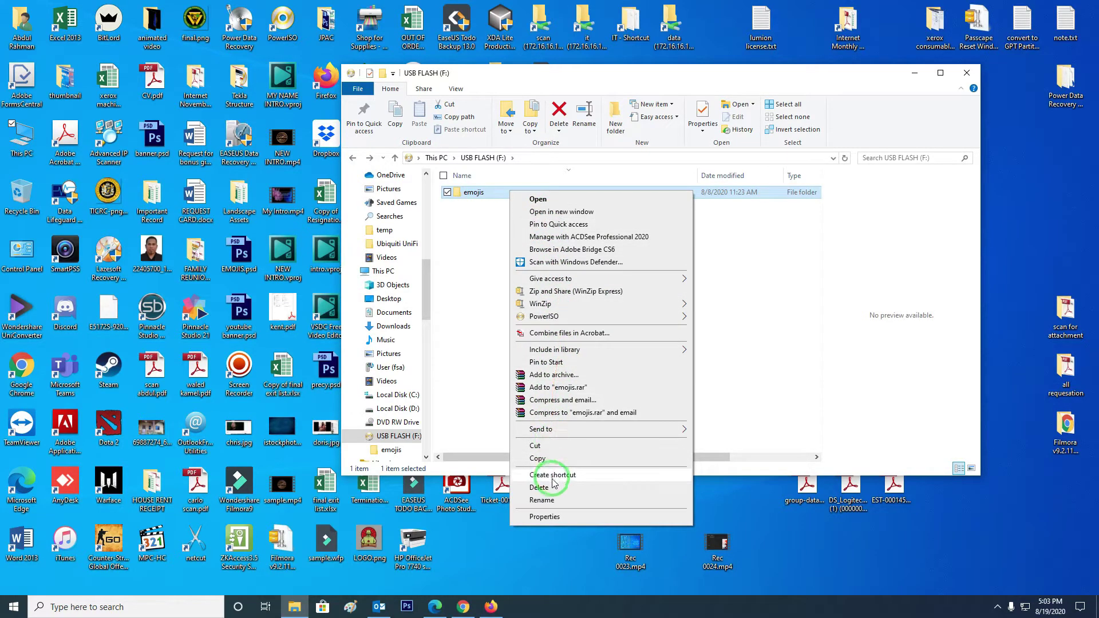
left_click(563, 491)
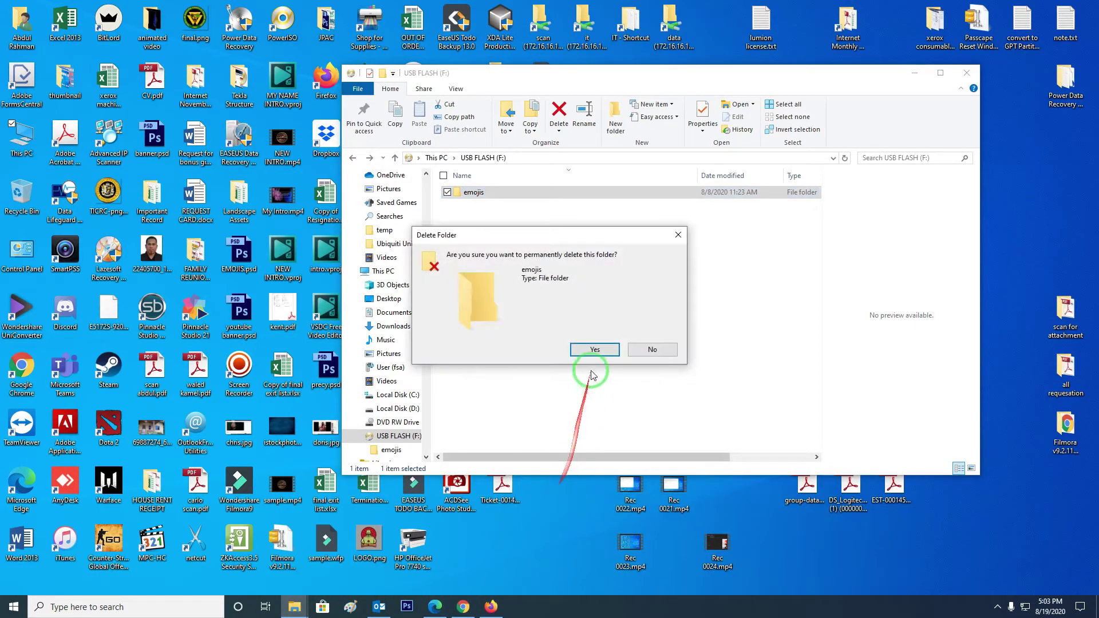
left_click(595, 351)
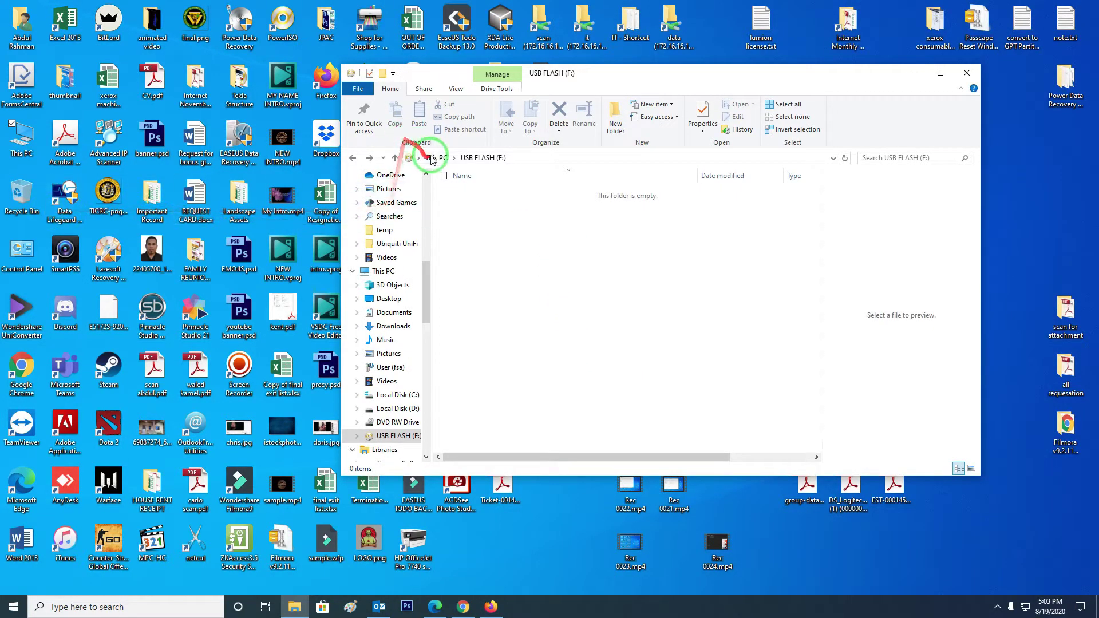
Step: Check the reopened USB FLASH (F:) drive and the Recycle Bin for the deleted emojis folder, and close the windows
left_click(353, 158)
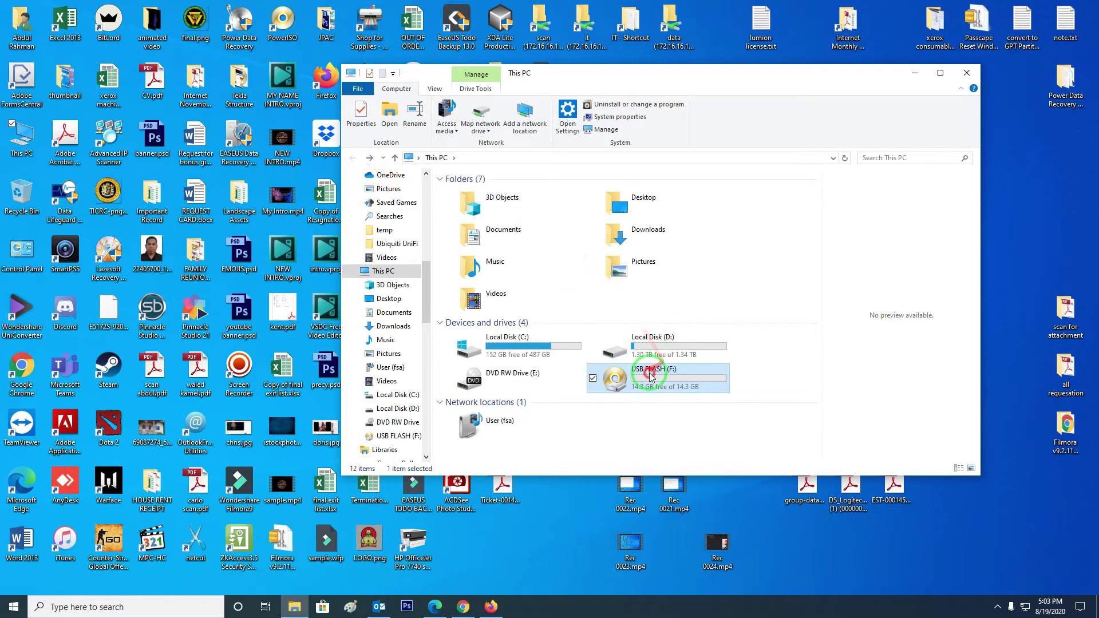
double_click(646, 372)
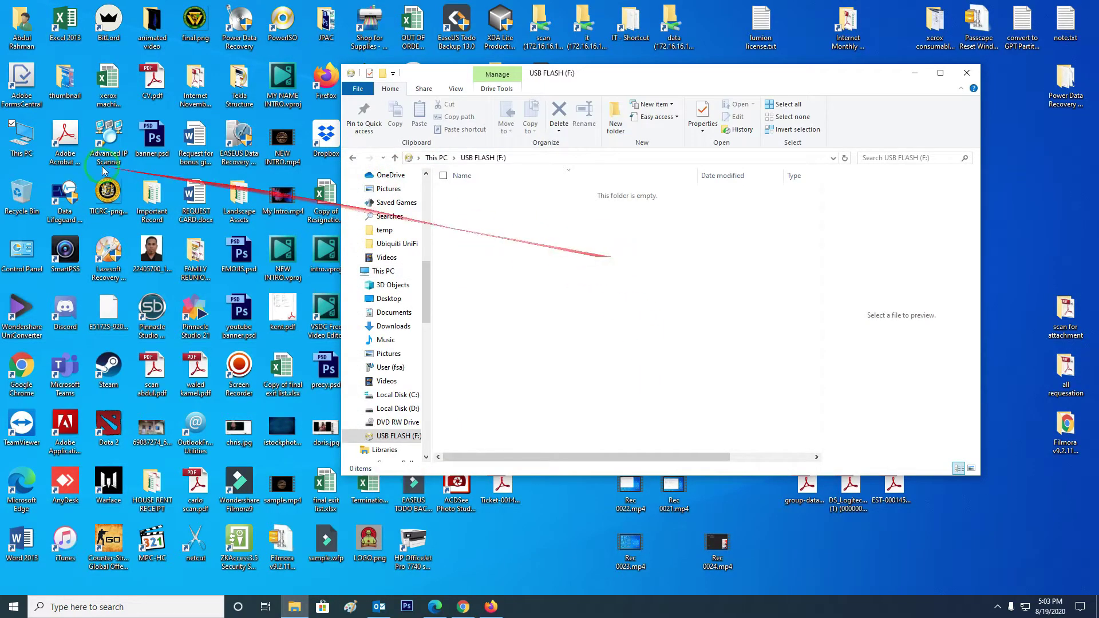
left_click(43, 197)
double_click(46, 198)
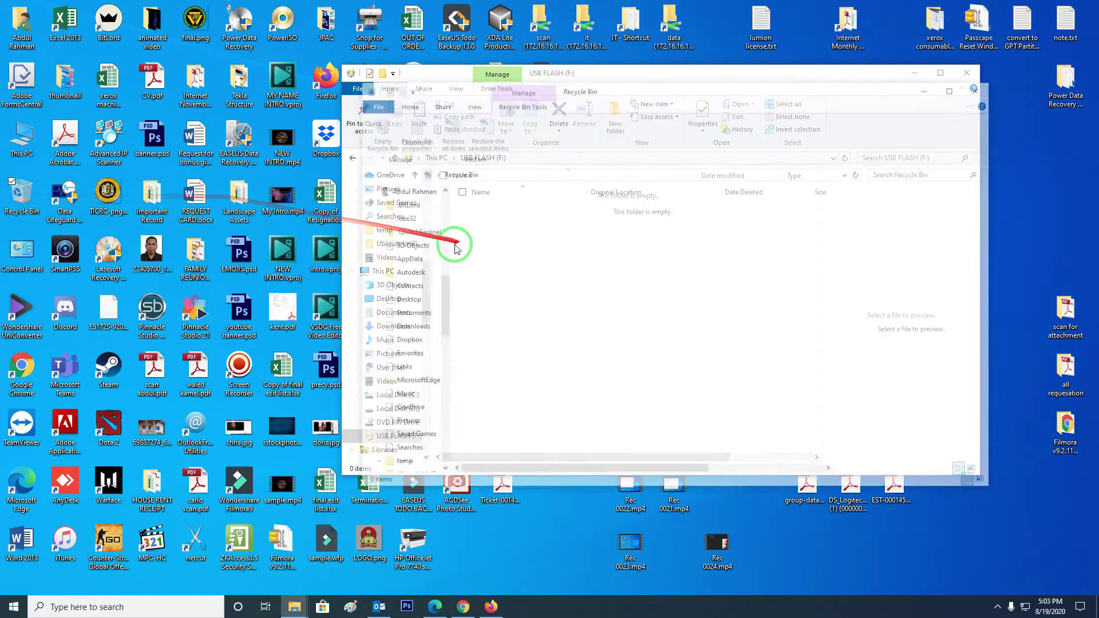
left_click(595, 255)
left_click(981, 87)
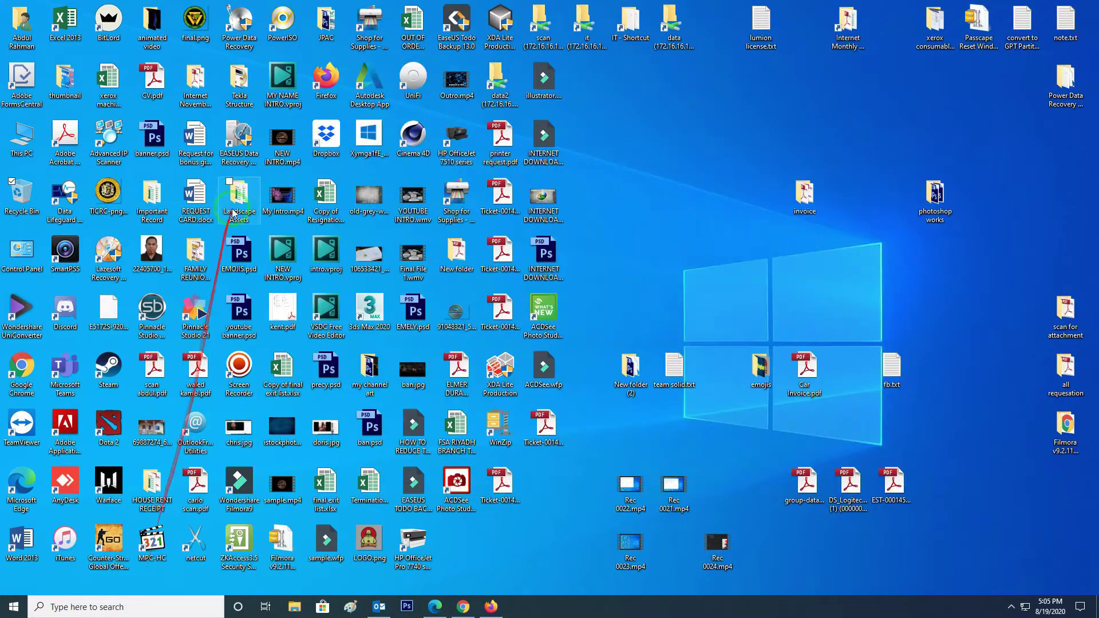
Step: Launch EASEUS Data Recovery Wizard Professional, decline the new version details, and choose the Complete Recovery mode
left_click(240, 156)
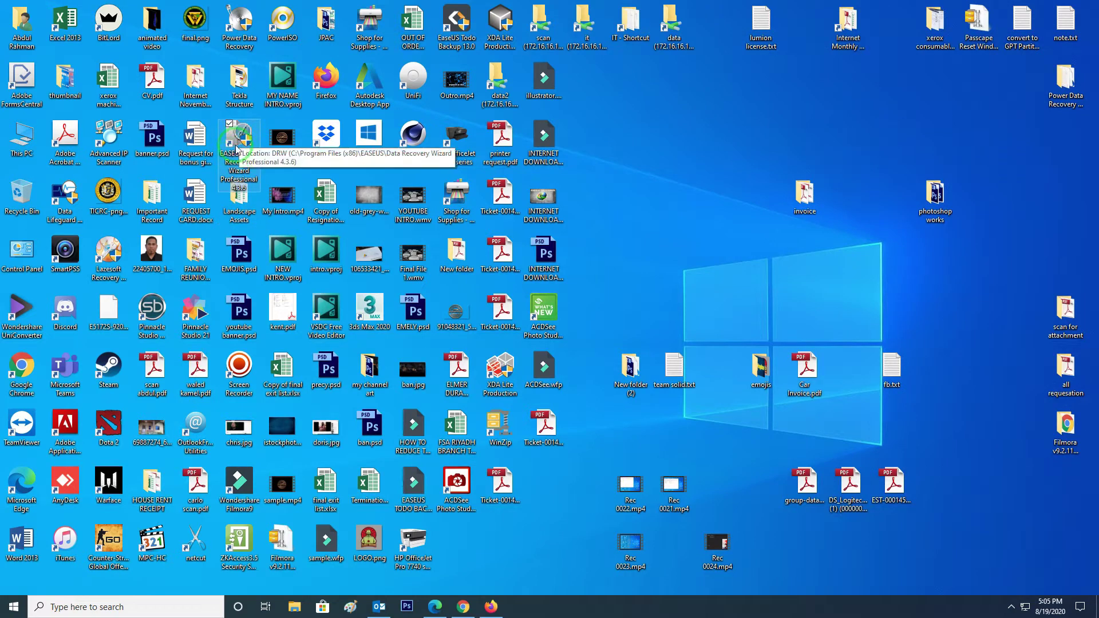
double_click(241, 148)
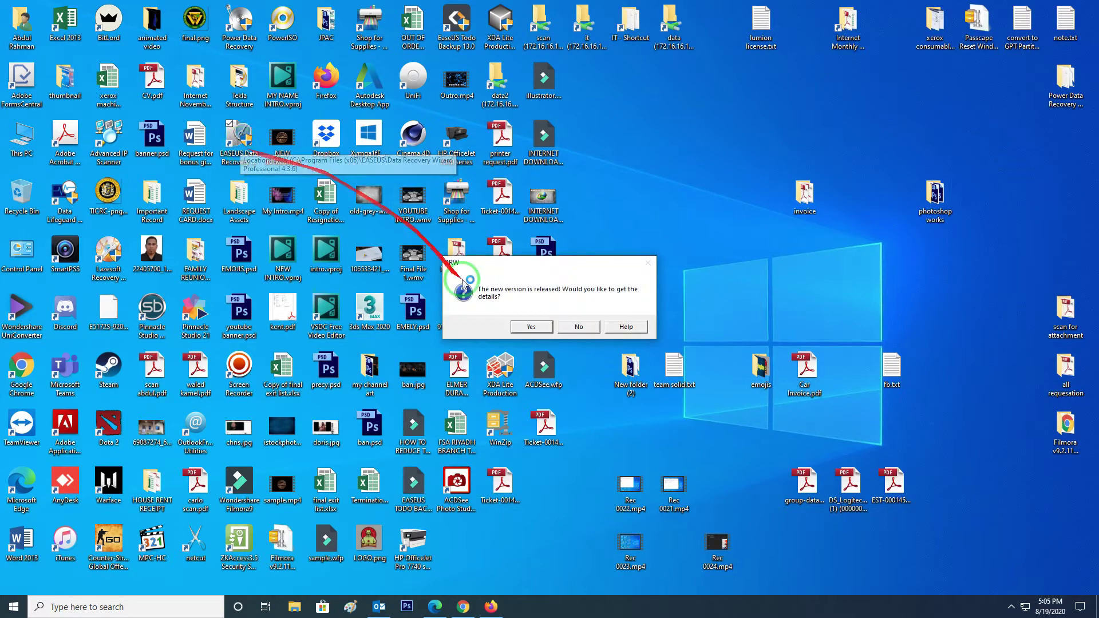
left_click(582, 327)
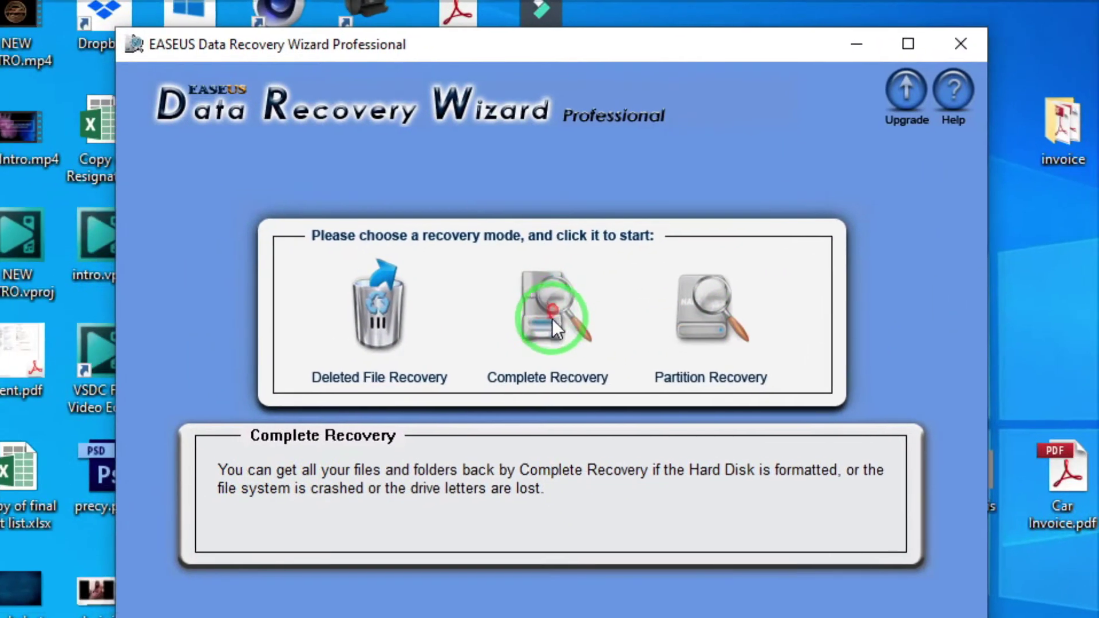
left_click(552, 319)
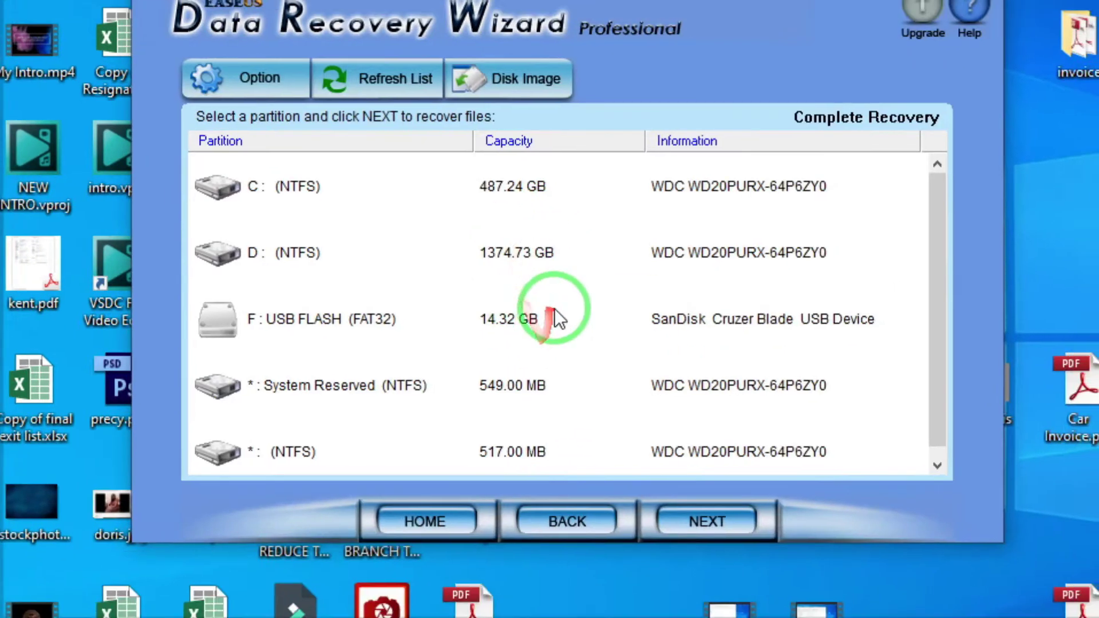
Step: Select the F: USB FLASH (FAT32) partition and start scanning it for recovery
left_click(555, 312)
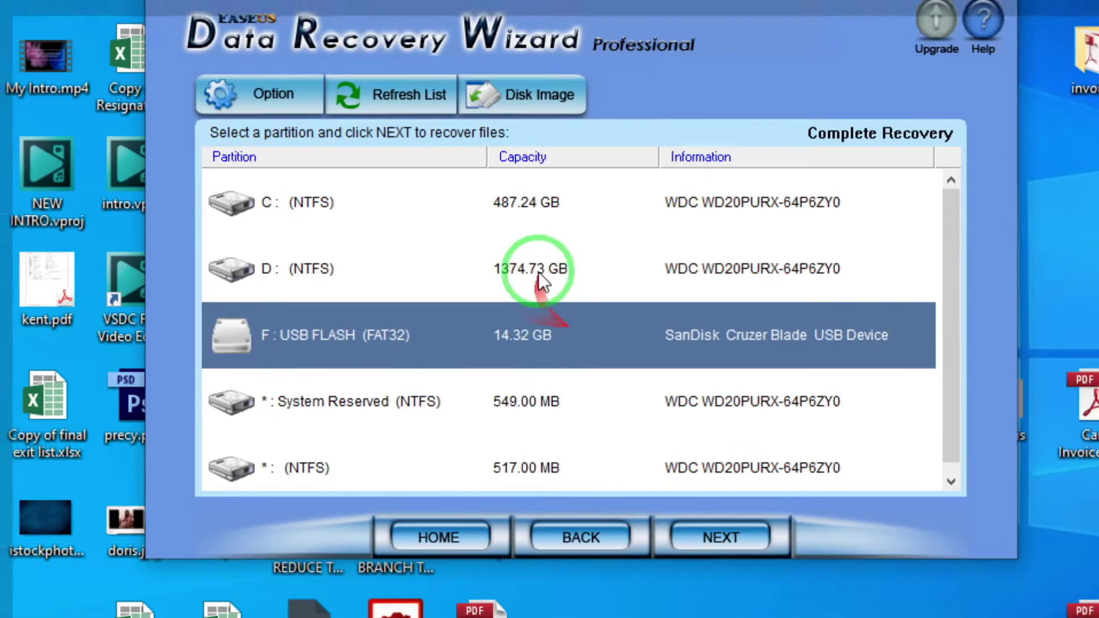
left_click(533, 256)
left_click(525, 189)
left_click(559, 447)
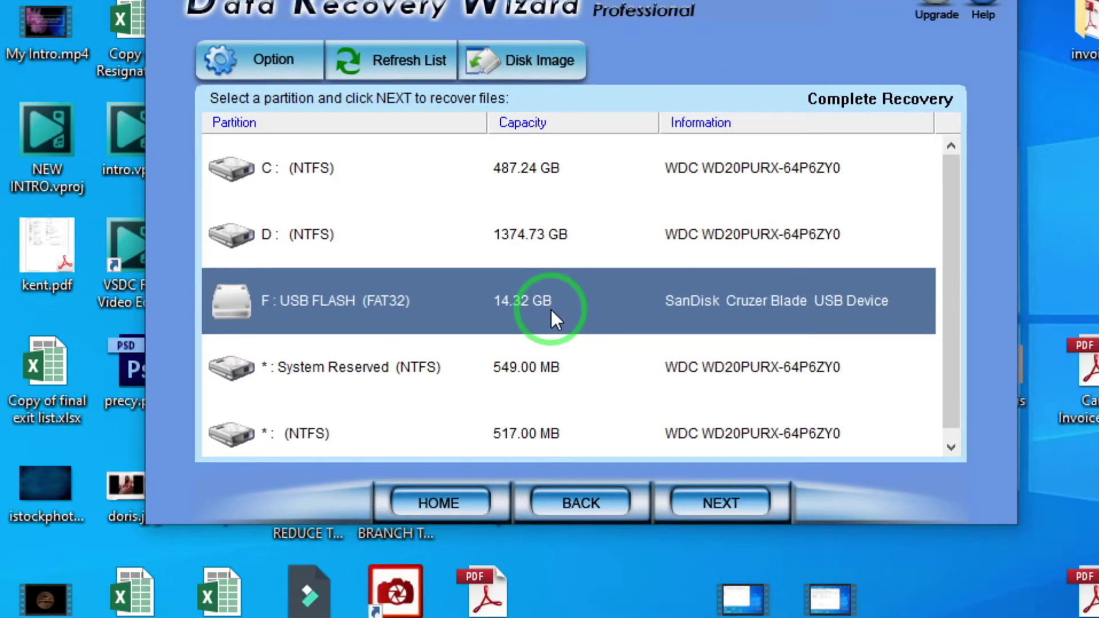
left_click(554, 370)
left_click(552, 433)
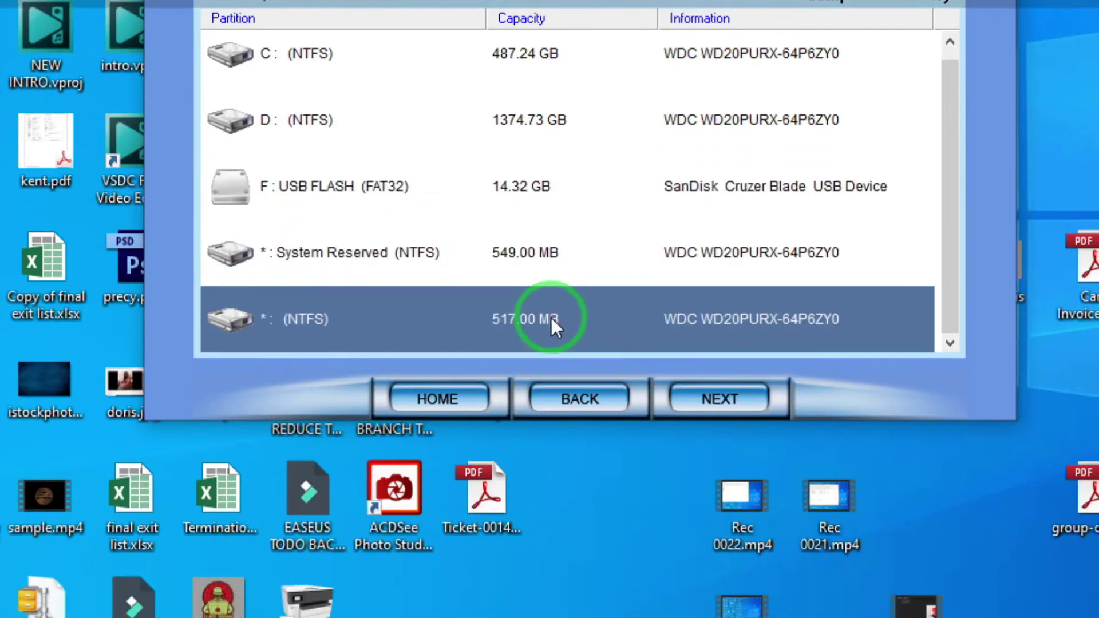
left_click(551, 188)
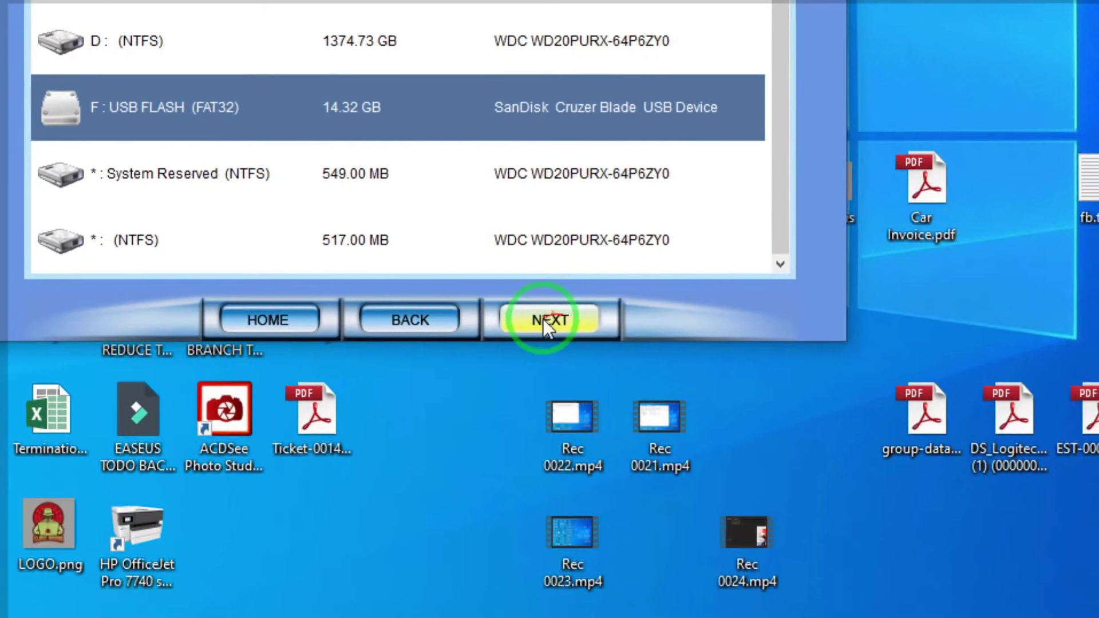
left_click(551, 310)
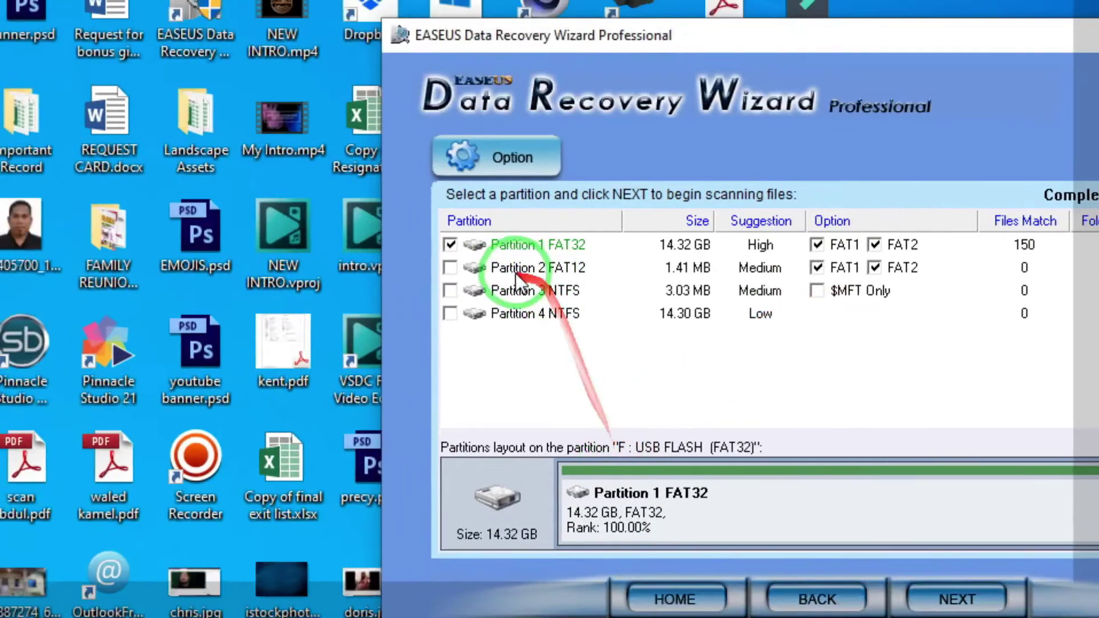
Step: Scan Partition 1 FAT32 for files and list the #MOJIS folder's contents with the folder marked for recovery
left_click(539, 244)
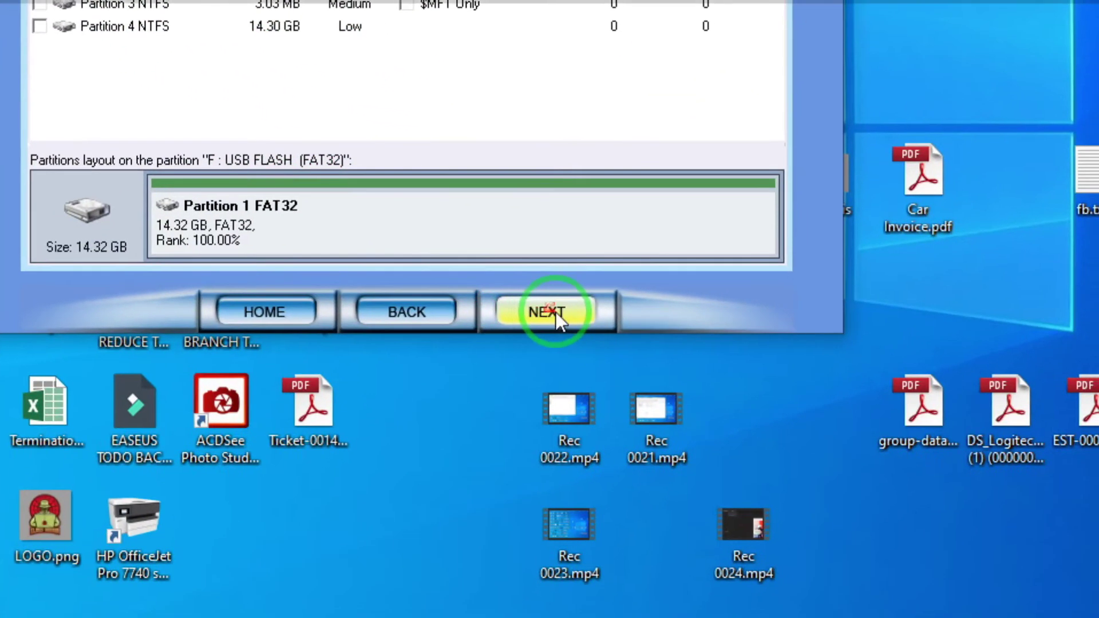
left_click(550, 314)
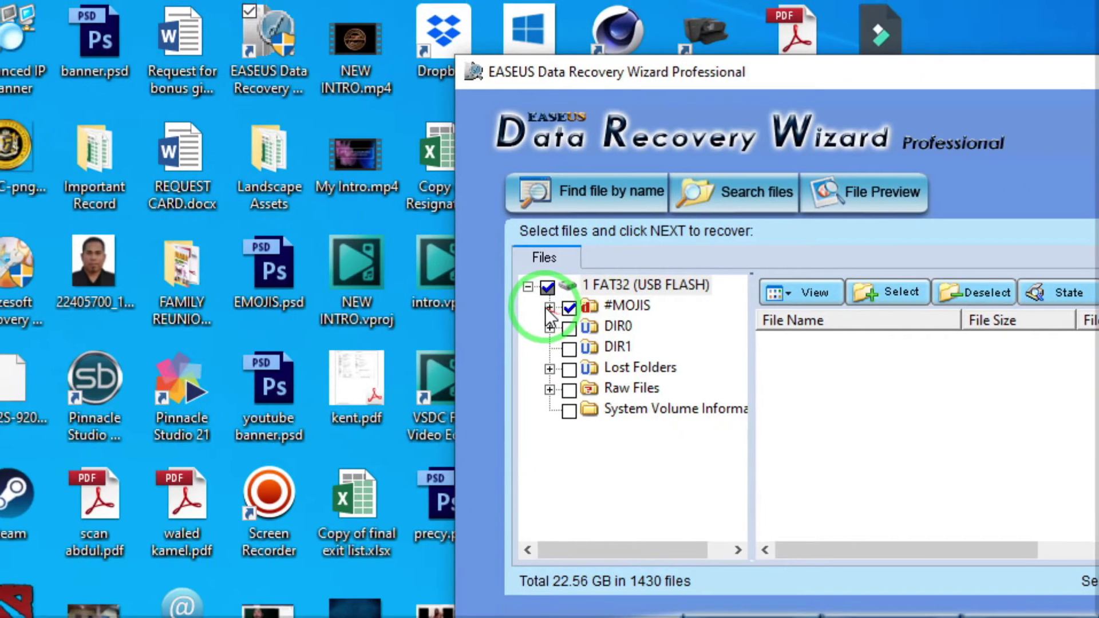
left_click(467, 309)
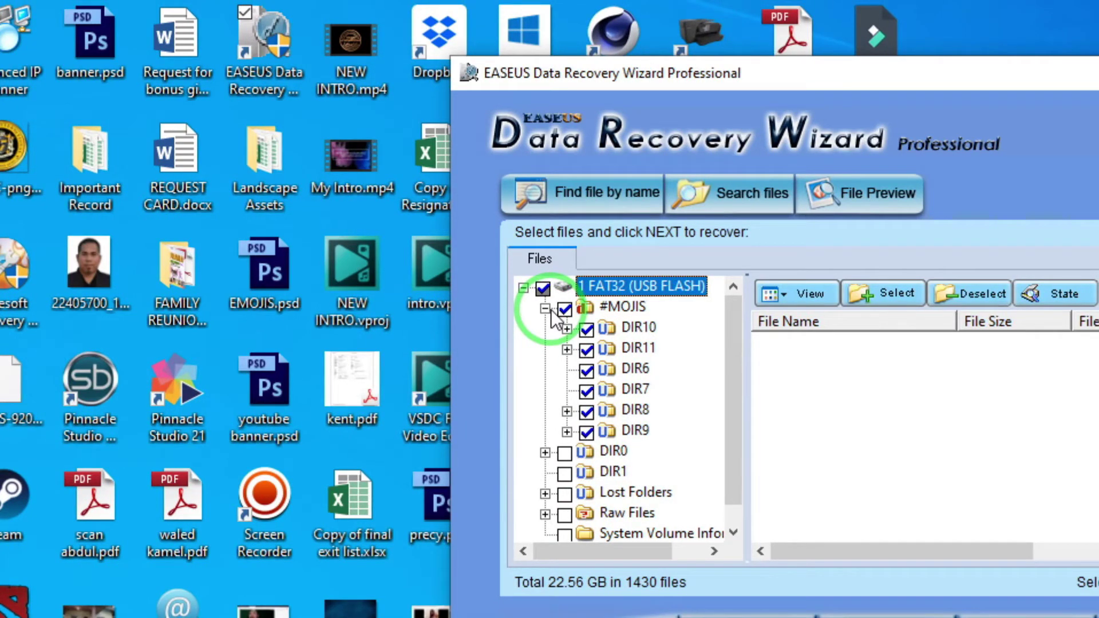
left_click(545, 310)
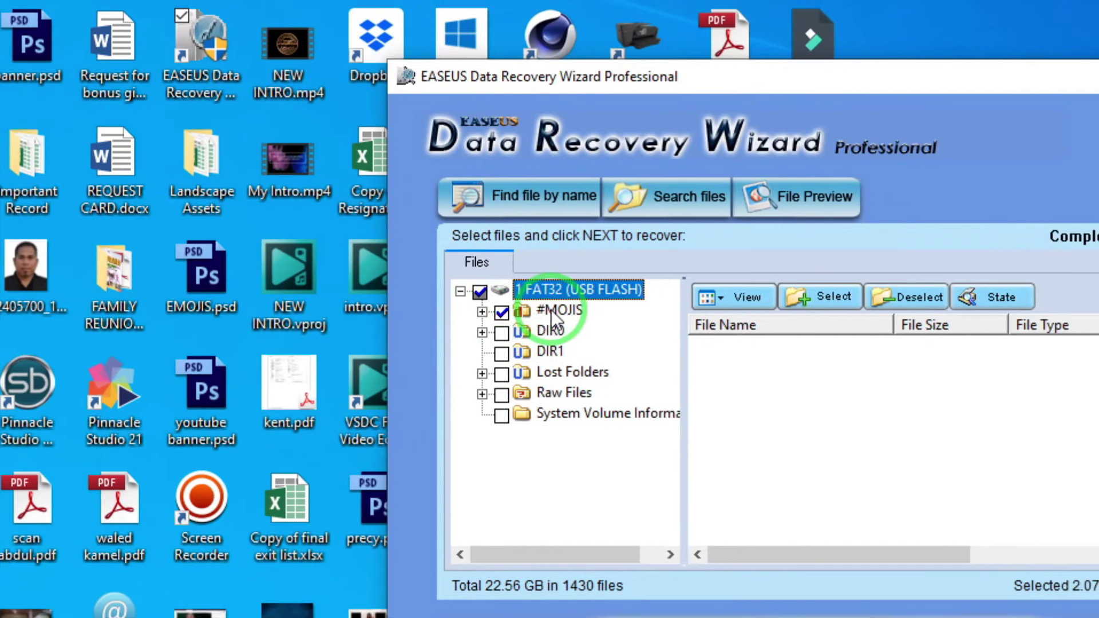
left_click(568, 310)
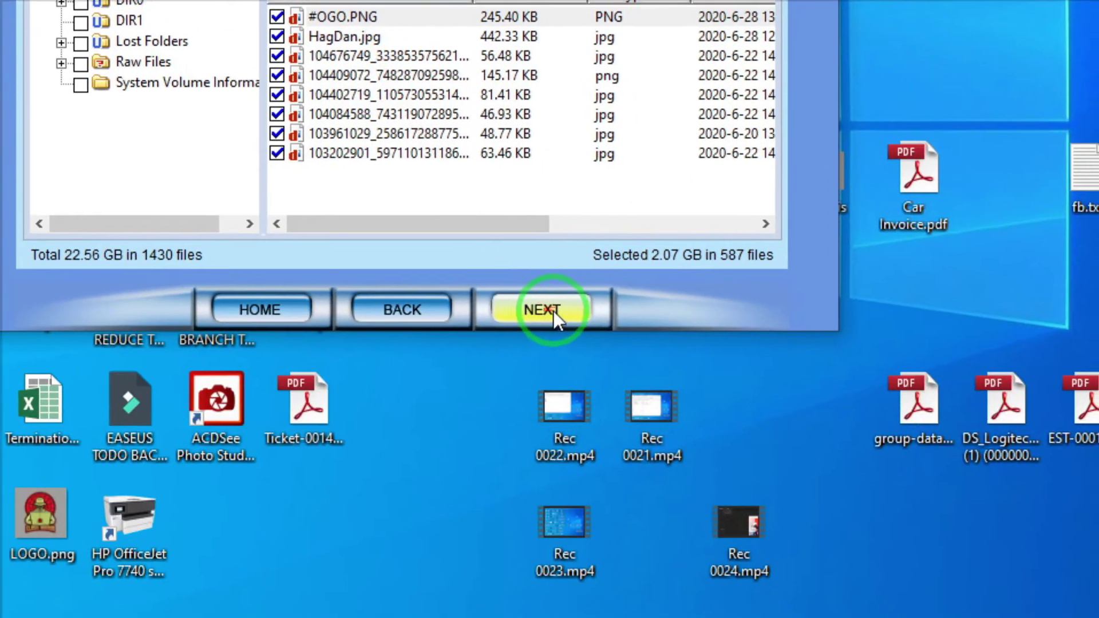
Step: Recover the selected files, using the Desktop as the save location
left_click(545, 309)
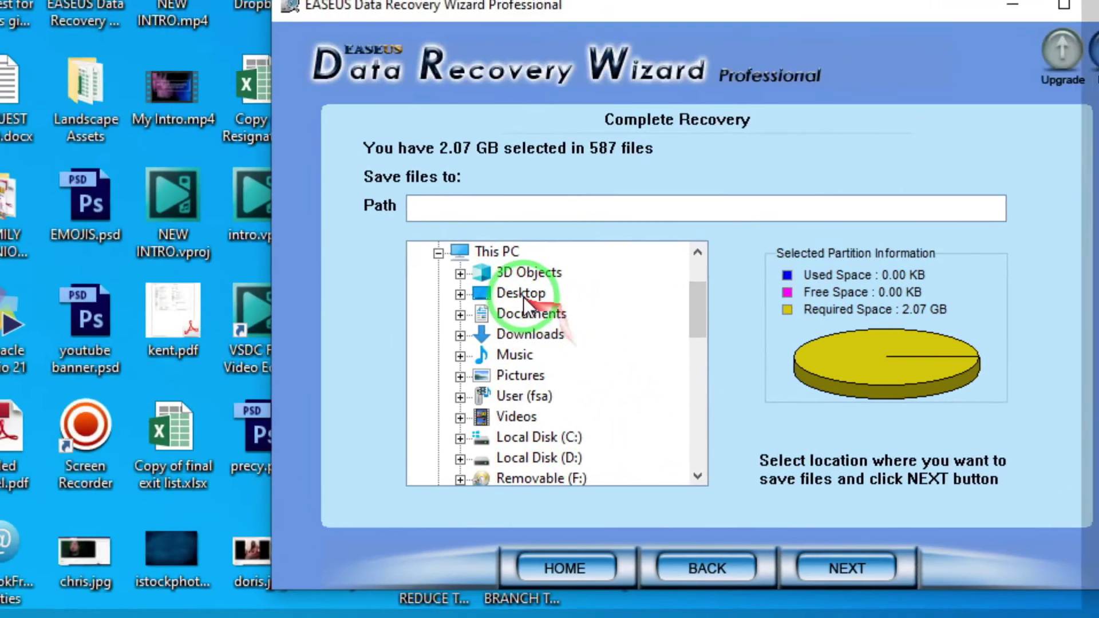
left_click(372, 164)
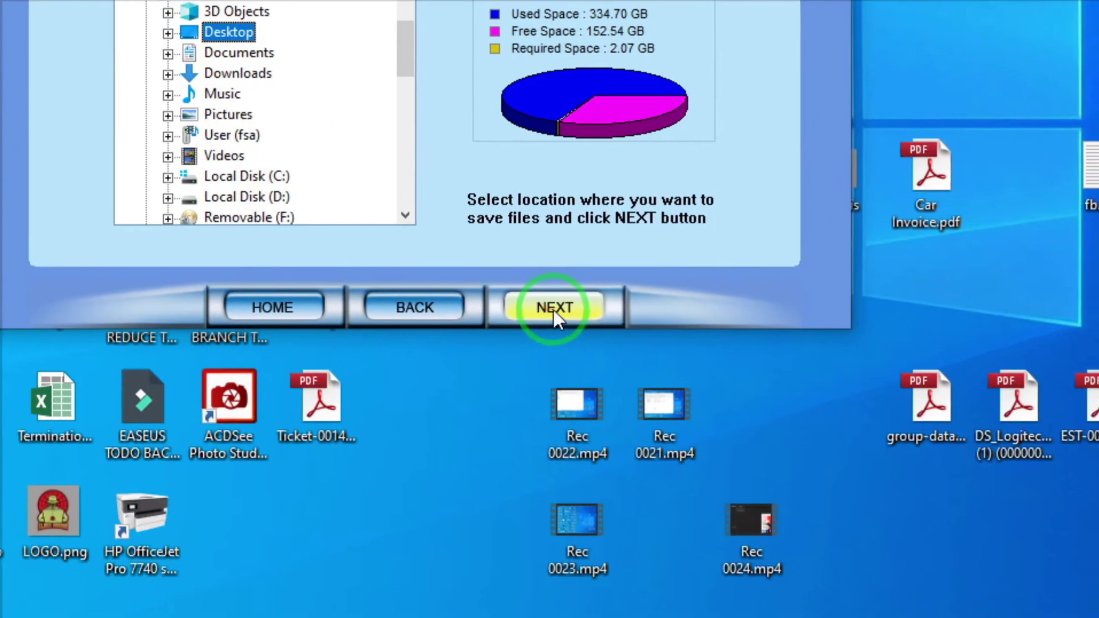
left_click(554, 312)
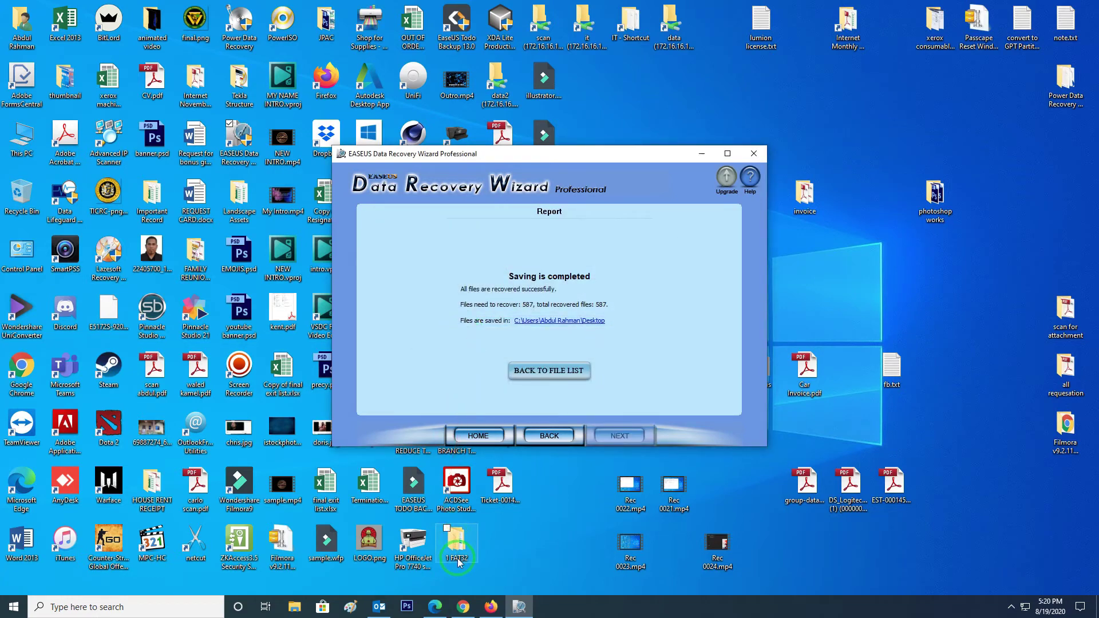
Step: Open the recovered 1 FAT32 folder on the desktop and go into its #MOJIS subfolder
left_click(460, 549)
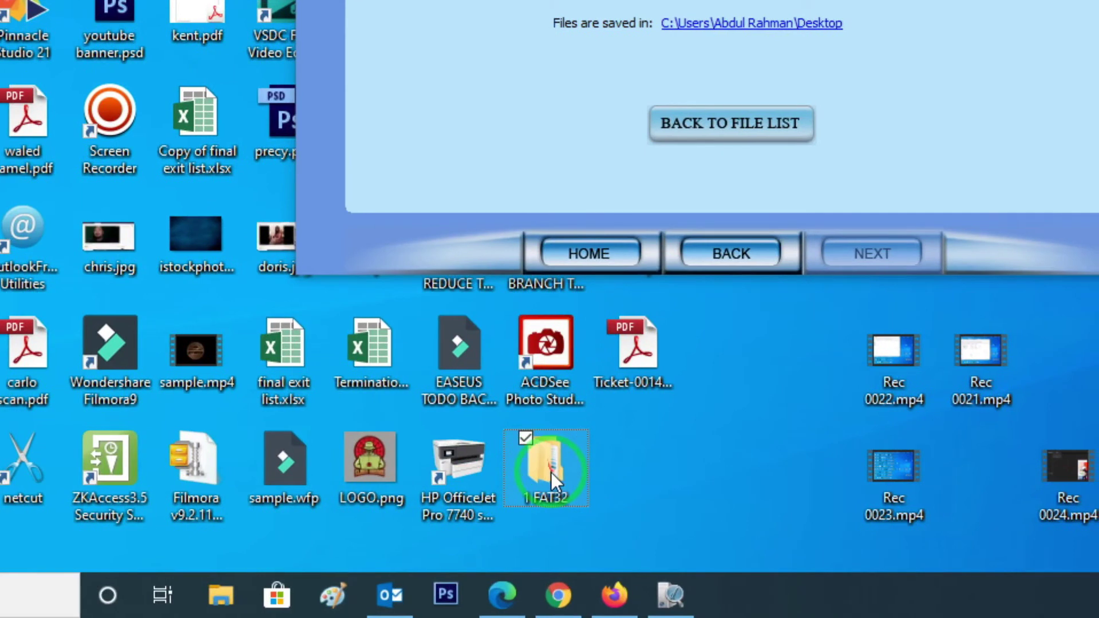
double_click(551, 471)
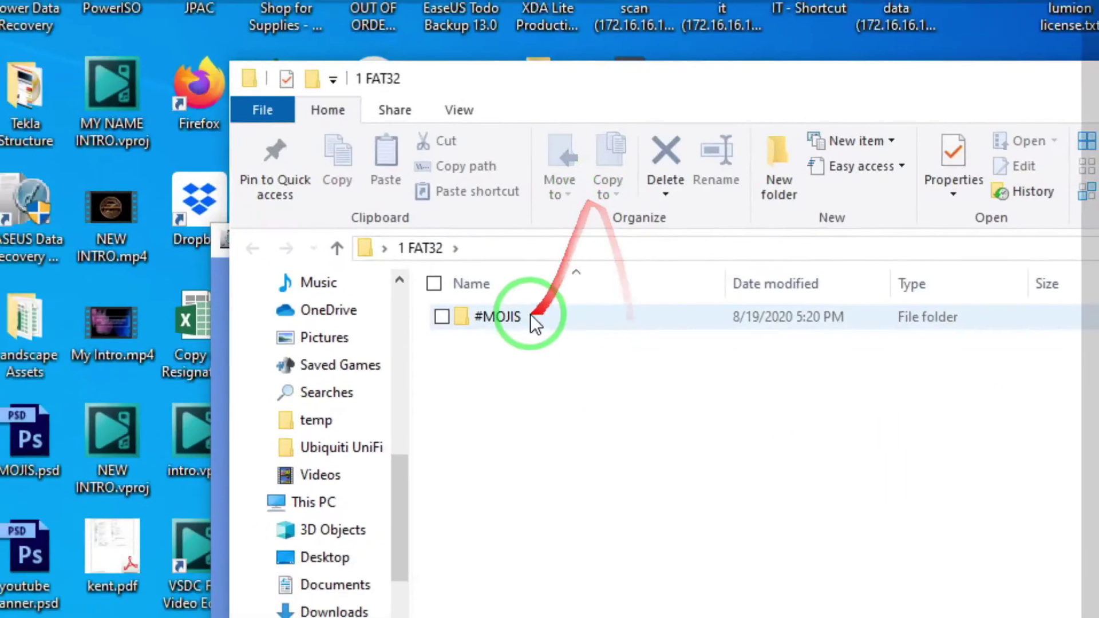
left_click(606, 0)
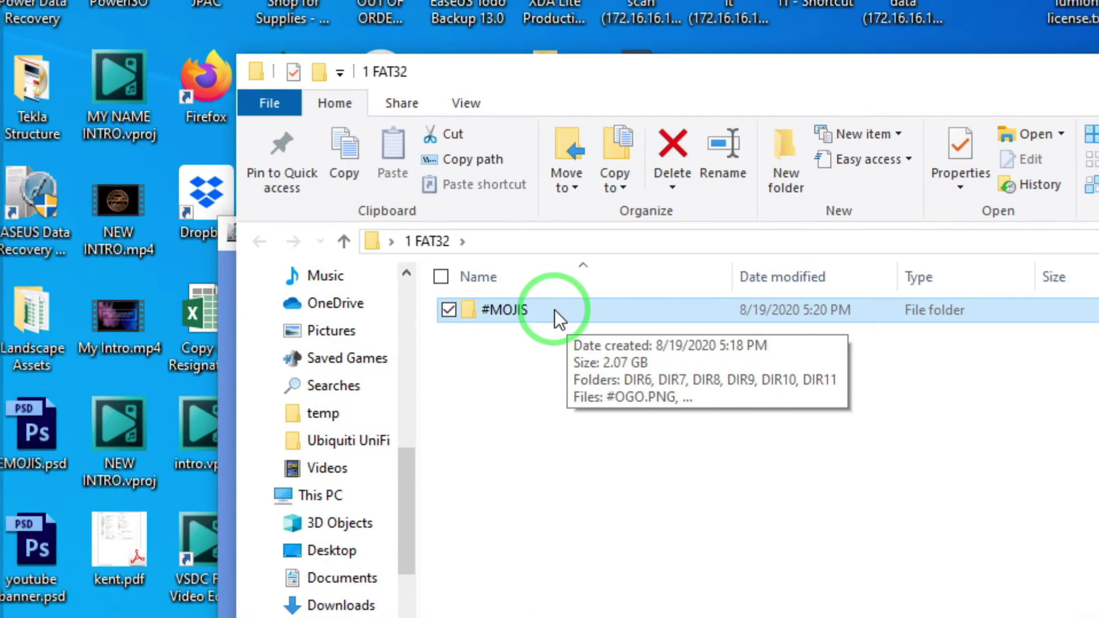
double_click(587, 313)
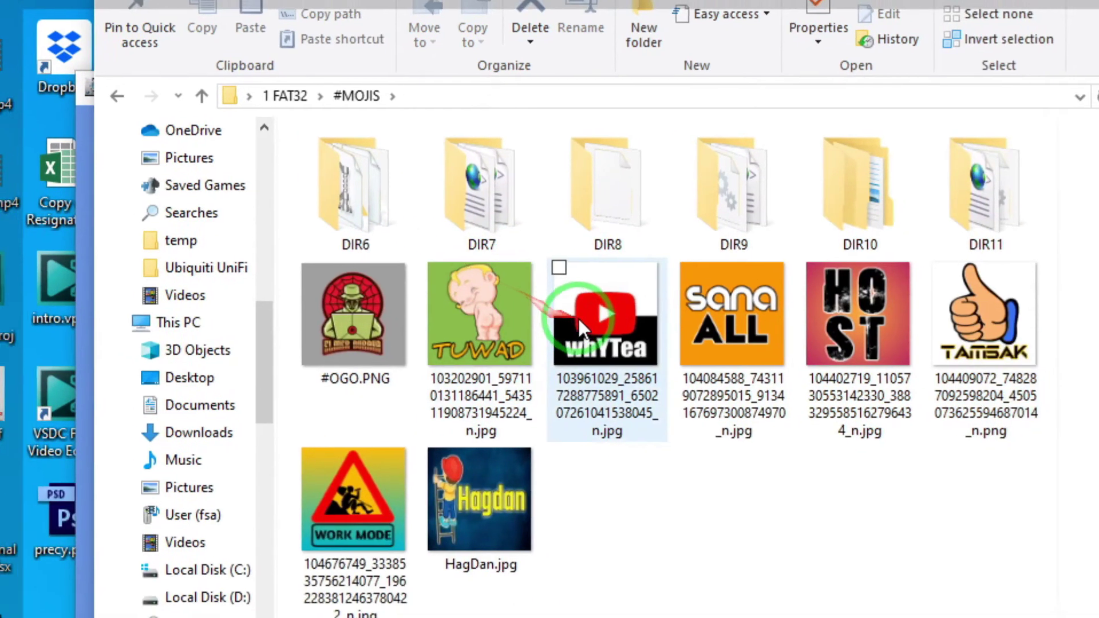
Step: Preview the recovered images in the #MOJIS folder one by one, close the folder window, and minimize the recovery wizard
left_click(724, 466)
left_click(447, 314)
left_click(573, 309)
left_click(705, 309)
left_click(819, 304)
left_click(701, 312)
left_click(819, 309)
left_click(223, 468)
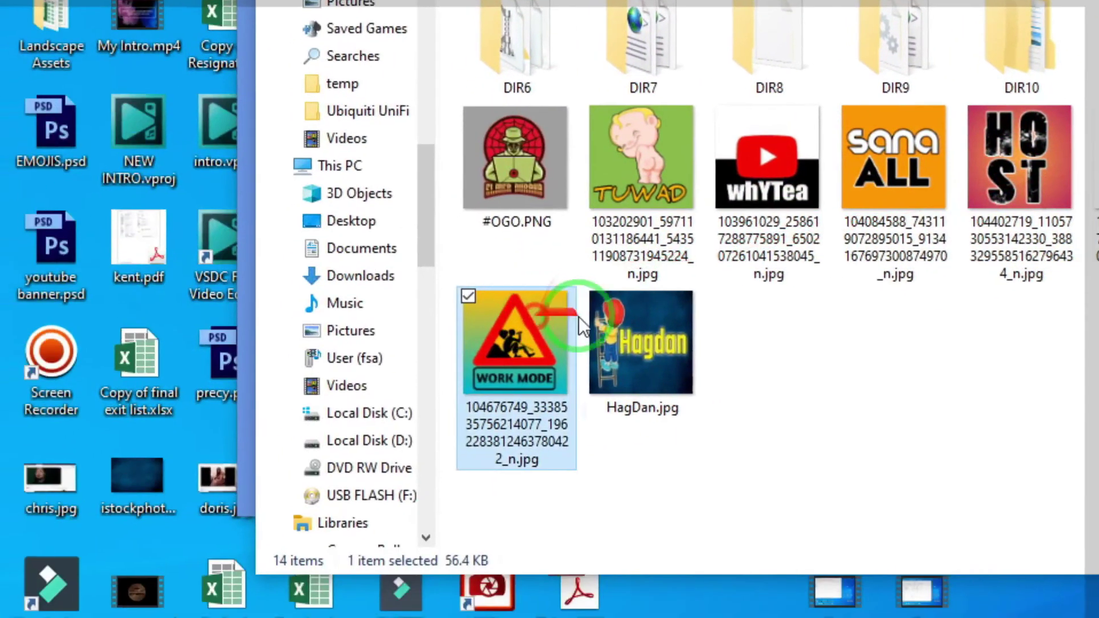
left_click(590, 323)
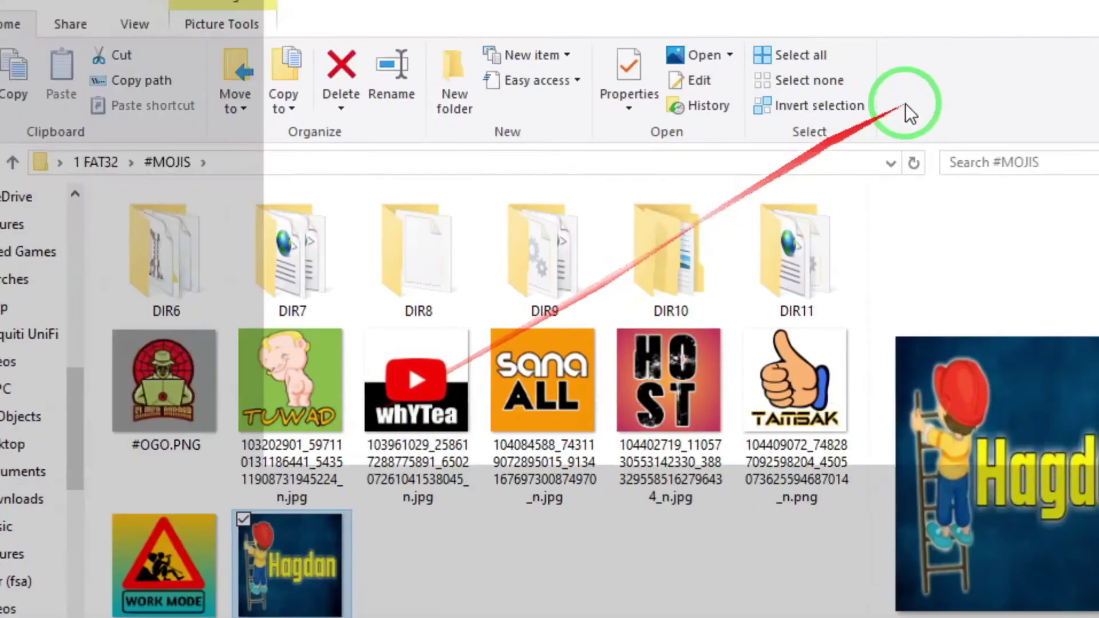
left_click(1062, 1)
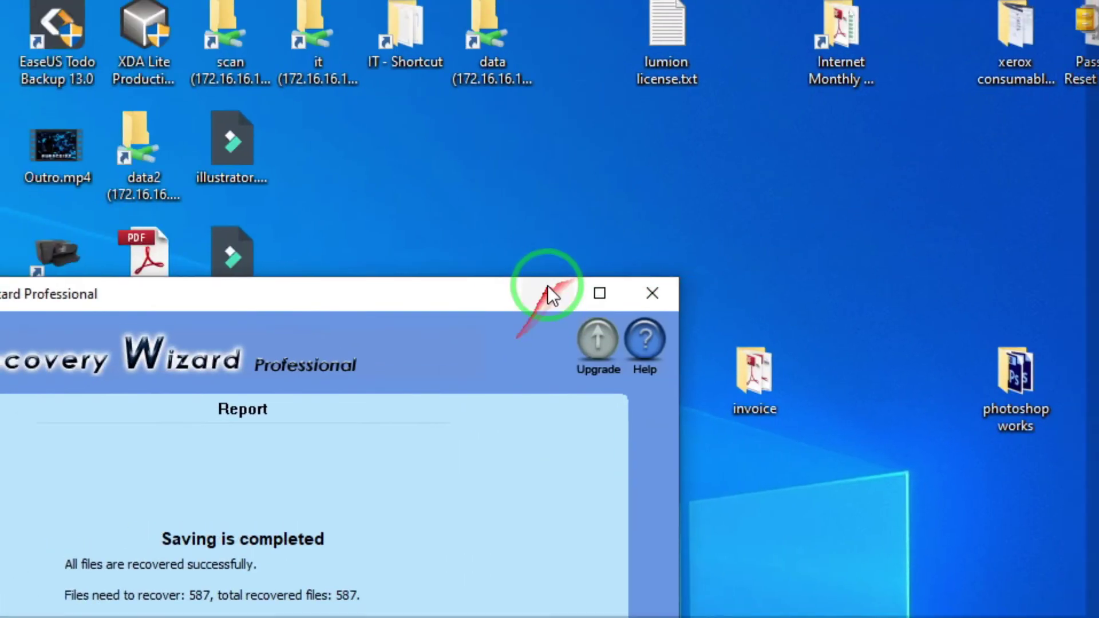
left_click(548, 287)
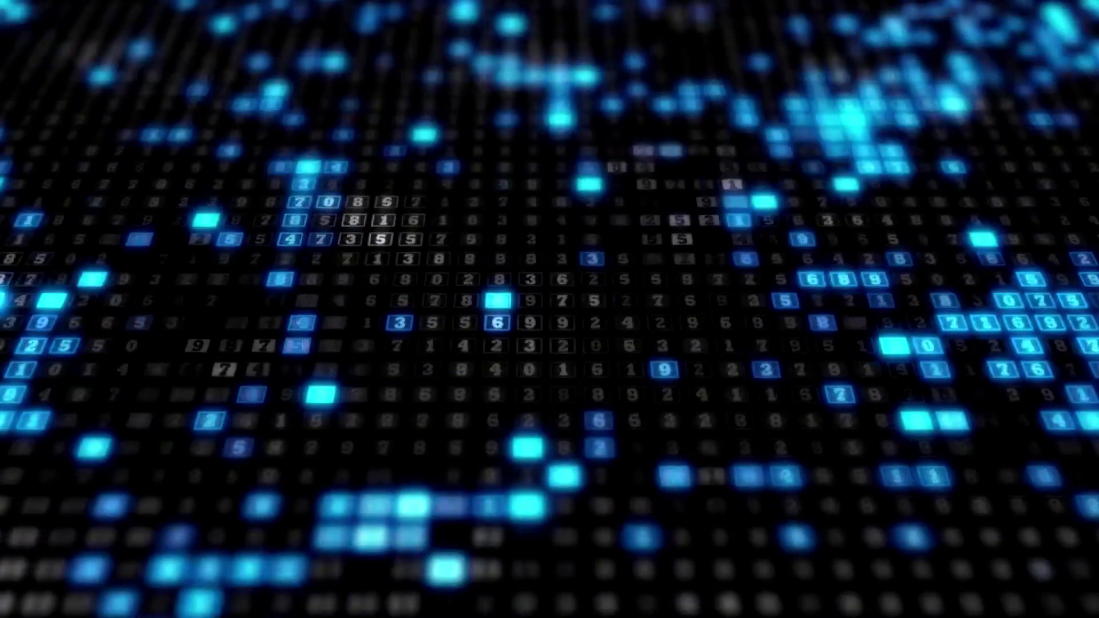